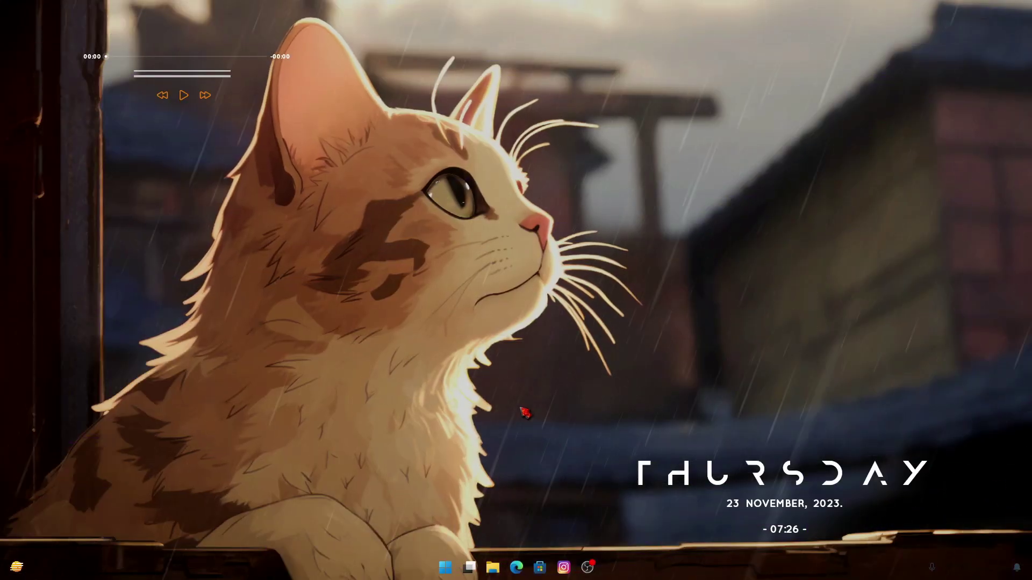
Check the installed Windows version with winver, moving the About Windows dialog to the middle of the screen.
key("super")
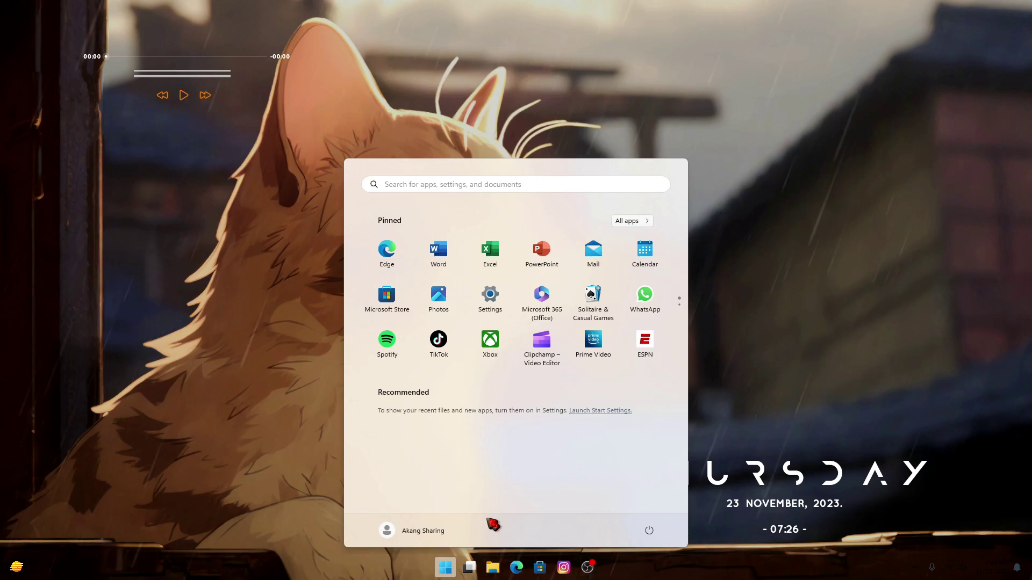
type("winver")
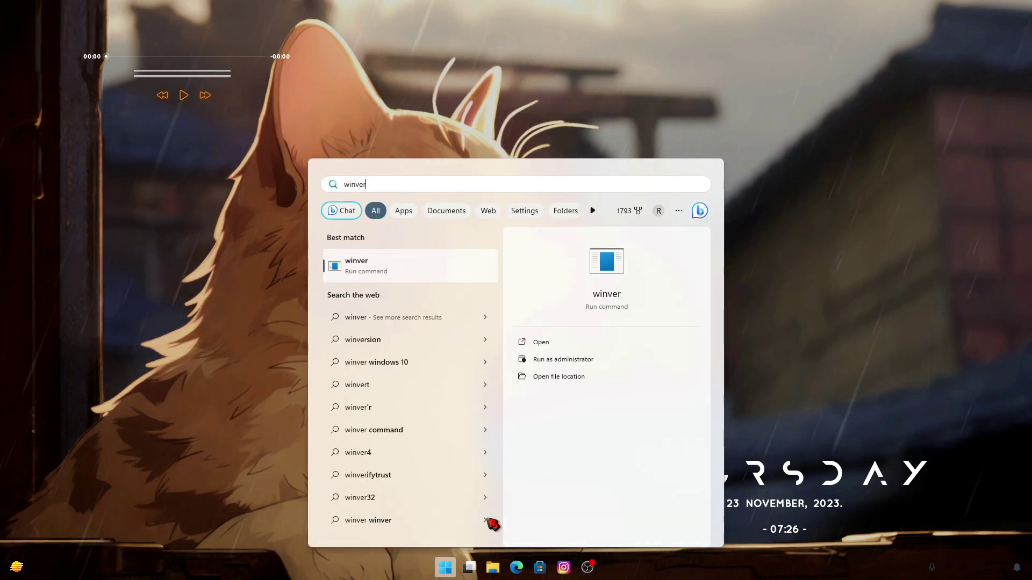
key("Return")
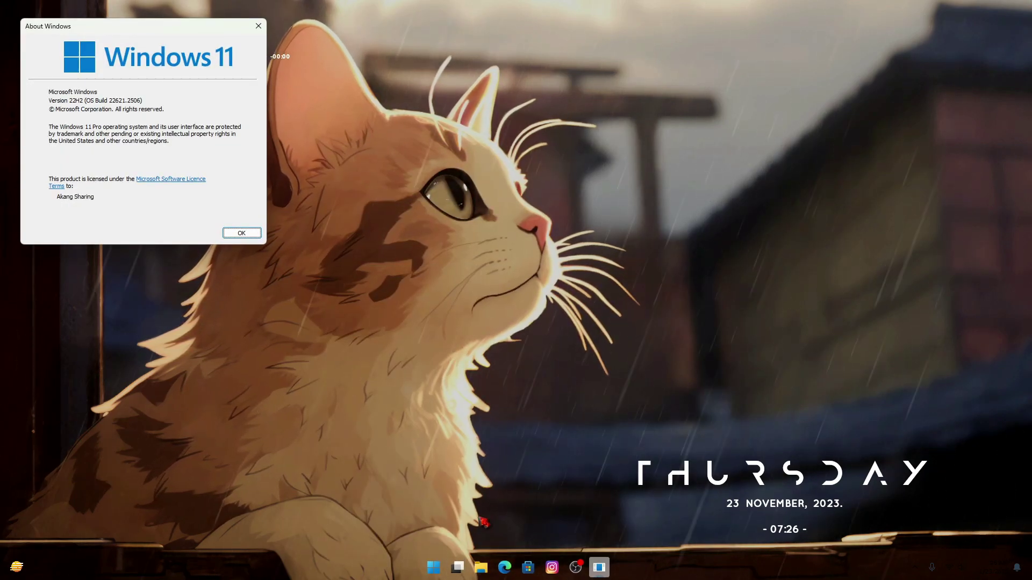
left_click_drag(140, 31, 525, 185)
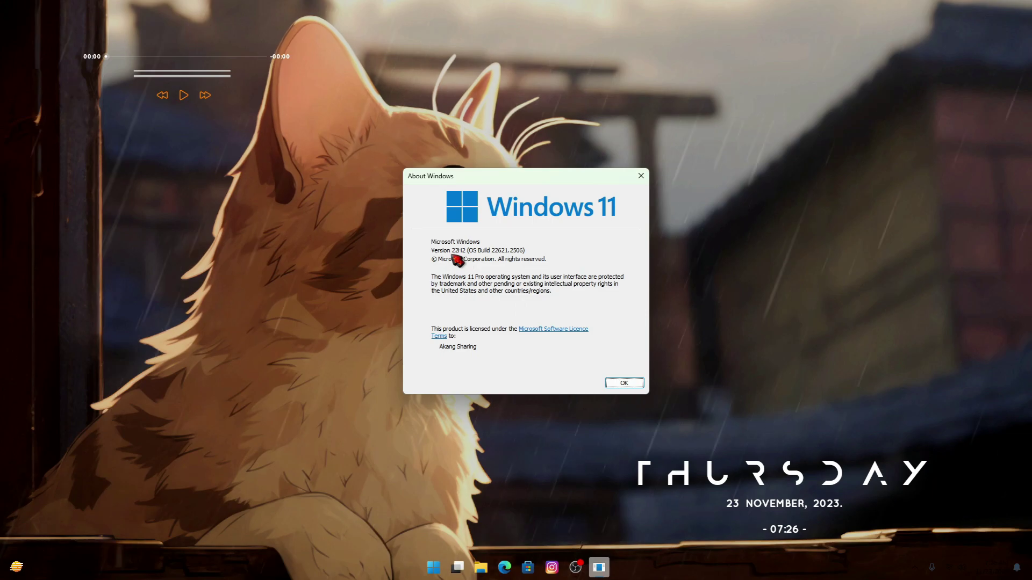
Switch to Microsoft Edge, search the web for "windows 11 23h2" and open Microsoft's Download Windows 11 page.
left_click(505, 567)
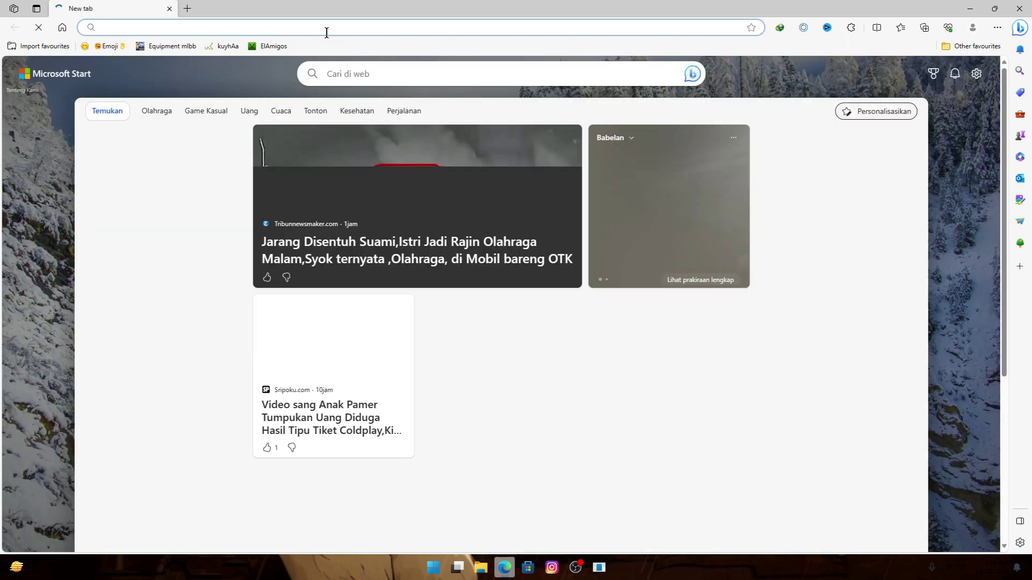
type("windows 11 2")
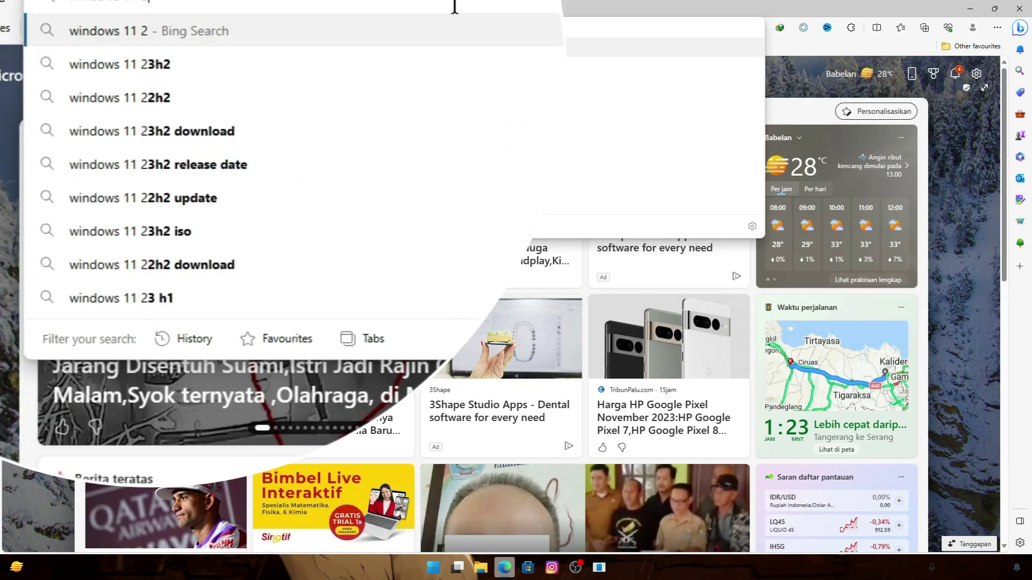
type("3h2")
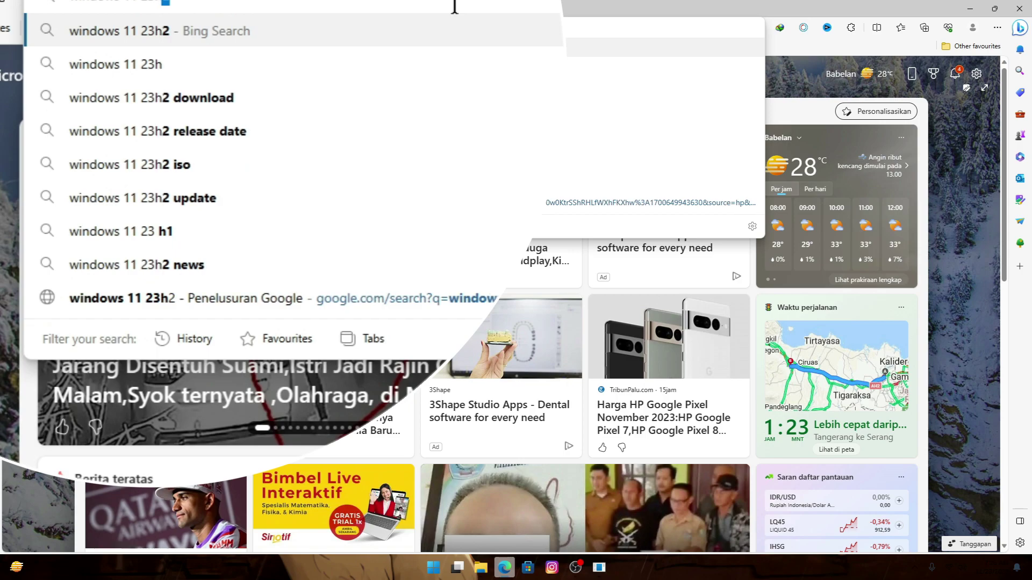
key("Return")
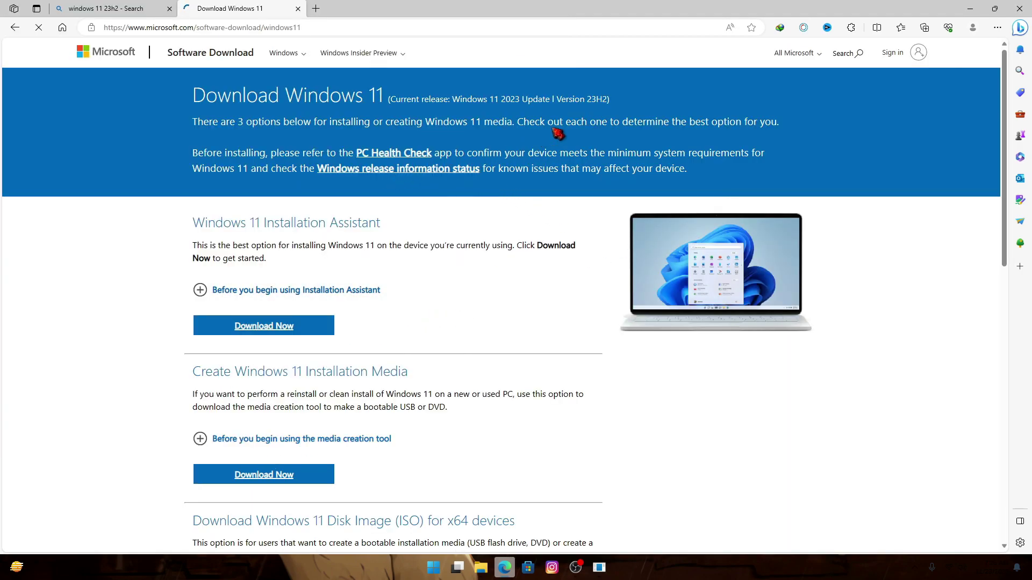
Examine the current release note in the Download Windows 11 page heading.
left_click_drag(396, 97, 613, 153)
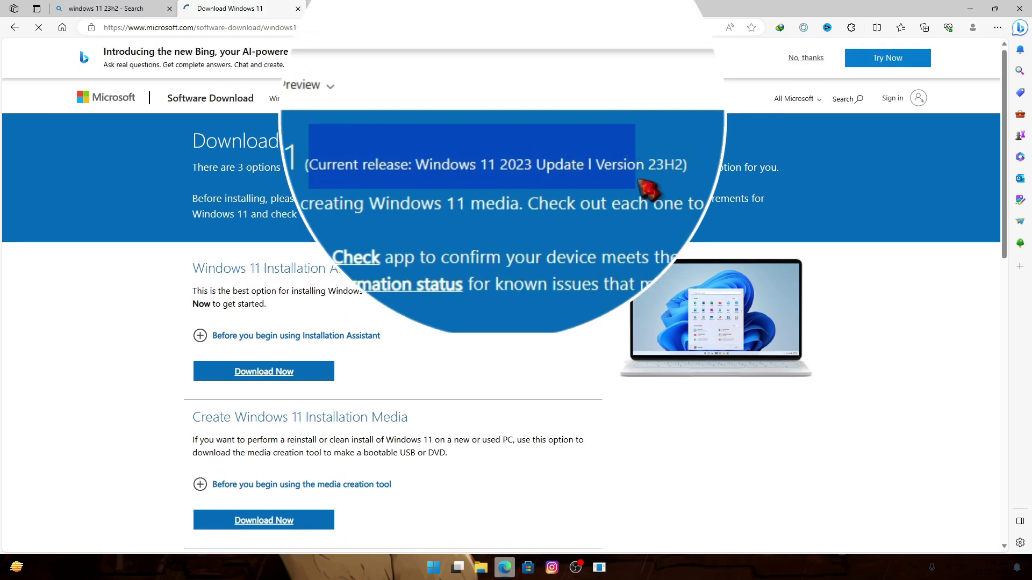
left_click_drag(685, 196, 670, 196)
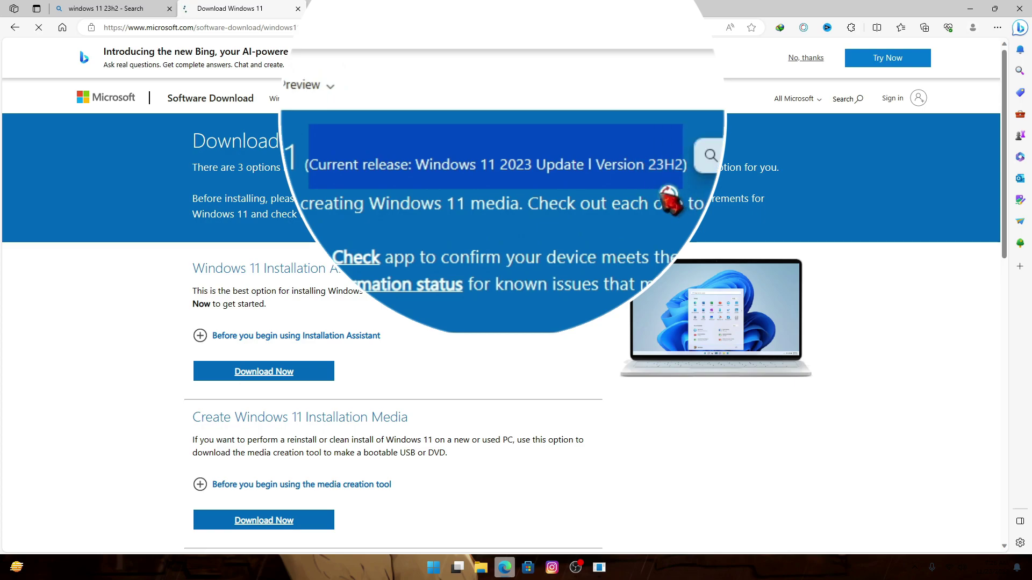
left_click(559, 279)
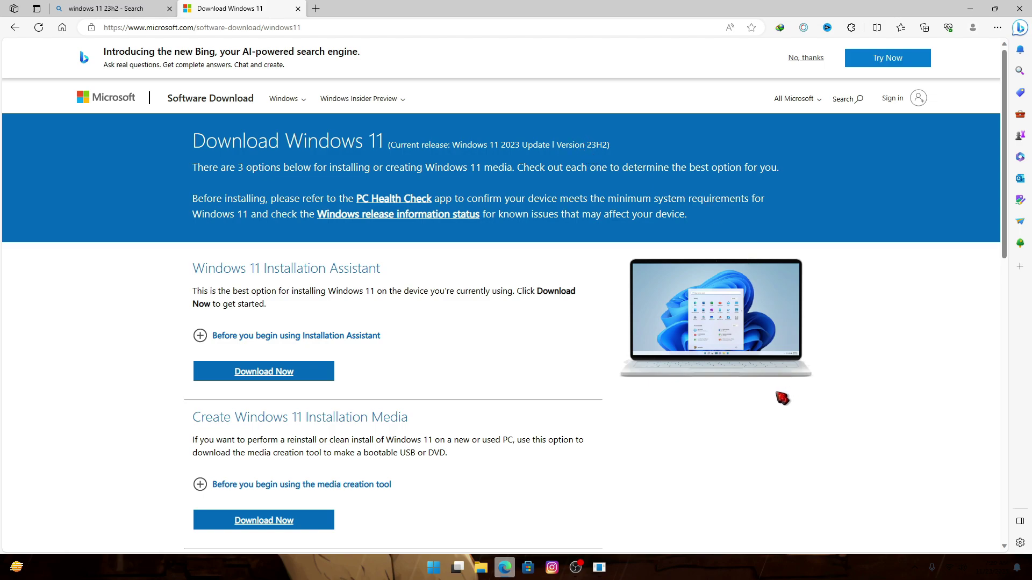
Try to download the tool under Create Windows 11 Installation Media, cancelling the duplicate download.
scroll(374, 505, "down", 2)
left_click_drag(173, 329, 500, 350)
scroll(381, 333, "down", 4)
scroll(452, 341, "up", 4)
scroll(430, 377, "down", 2)
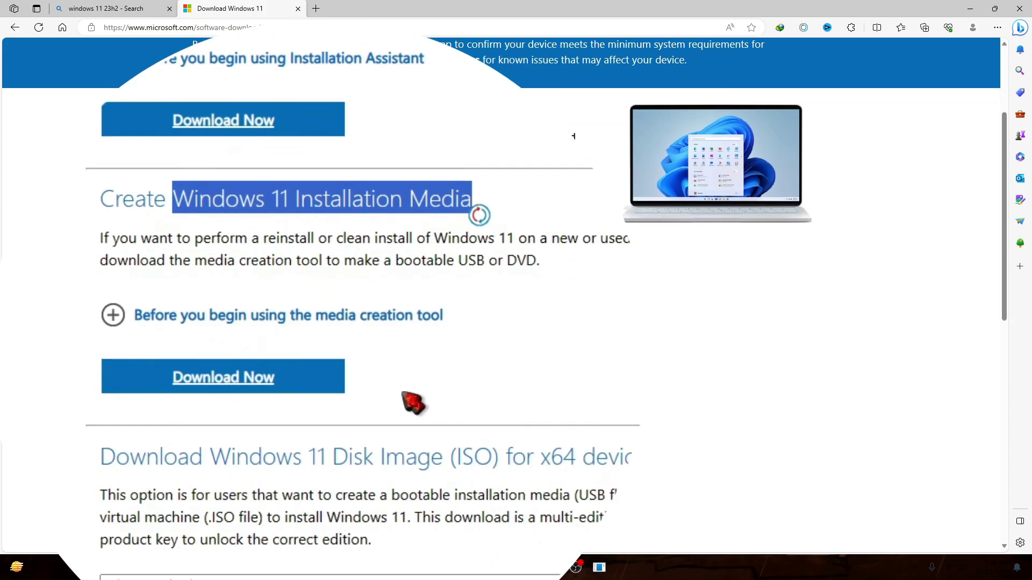
left_click(223, 388)
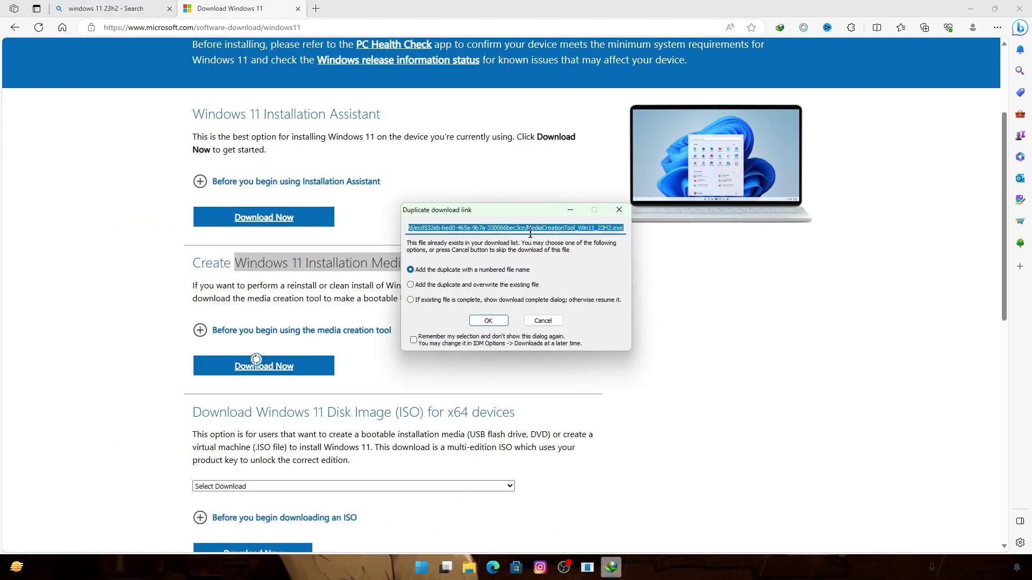
left_click(543, 321)
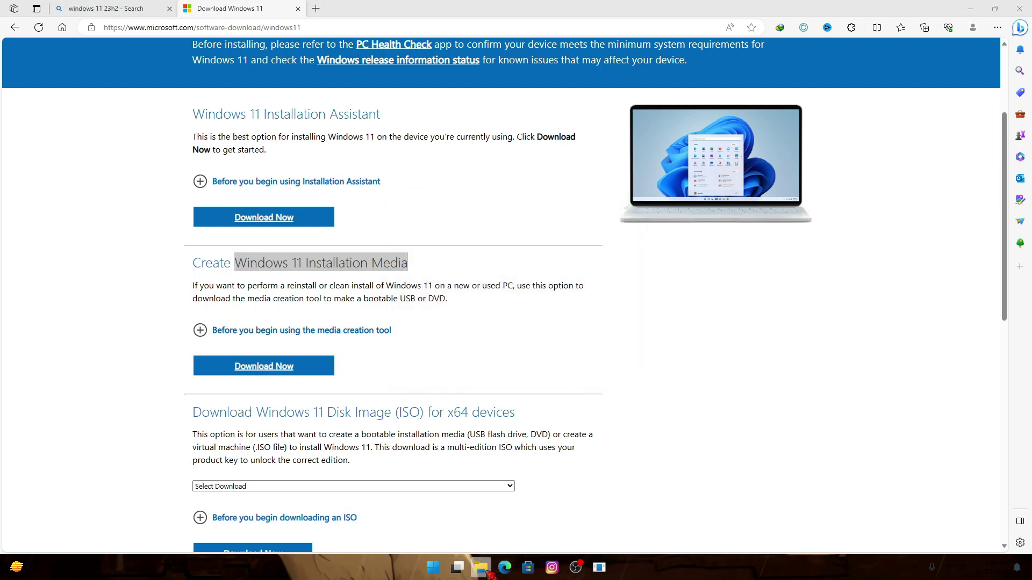
Switch to File Explorer and launch the Windows 11 Media Creation Tool from the Programs folder in Downloads.
right_click(481, 567)
left_click(457, 522)
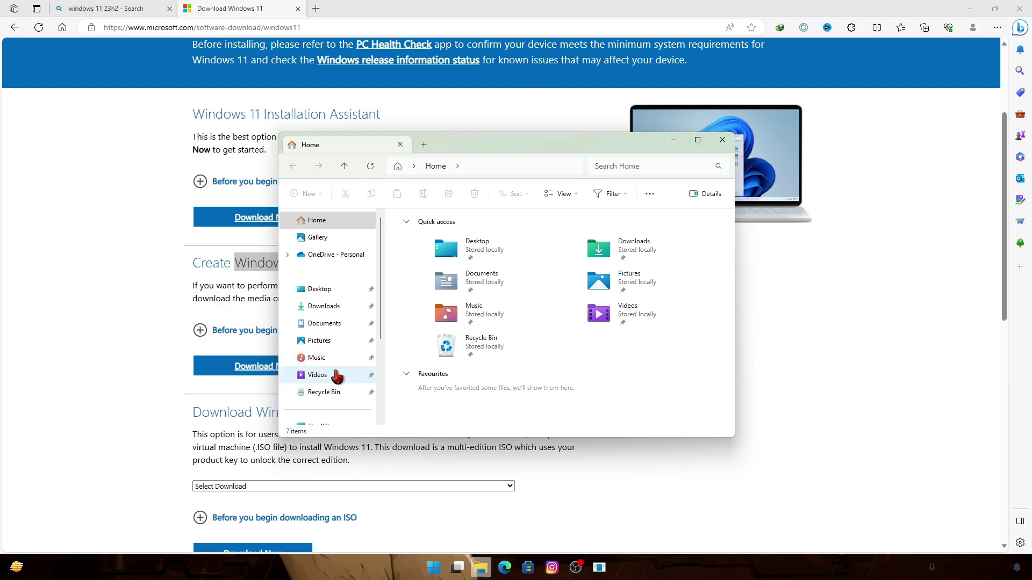
left_click(325, 305)
scroll(517, 349, "down", 6)
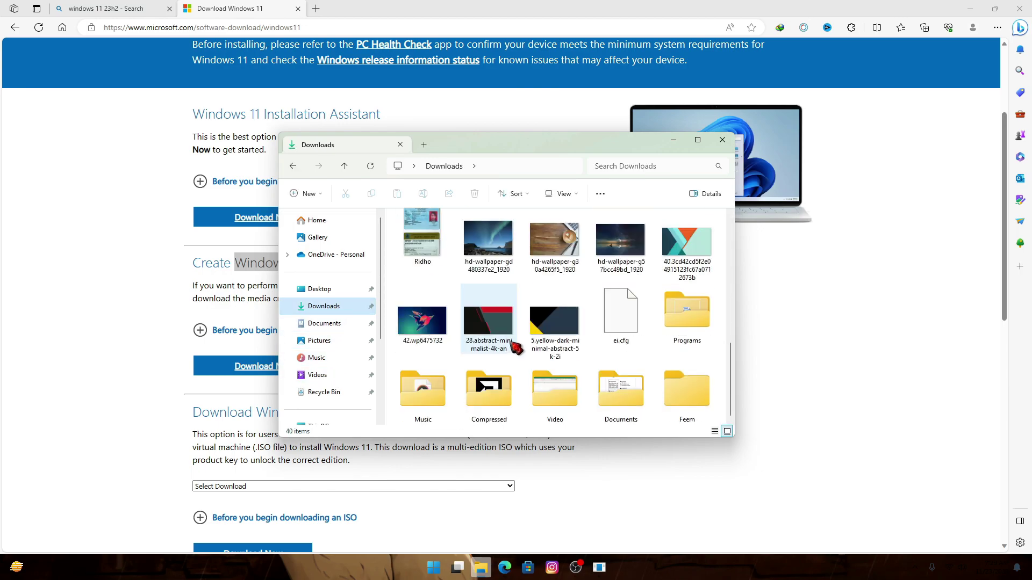
double_click(692, 323)
left_click(433, 266)
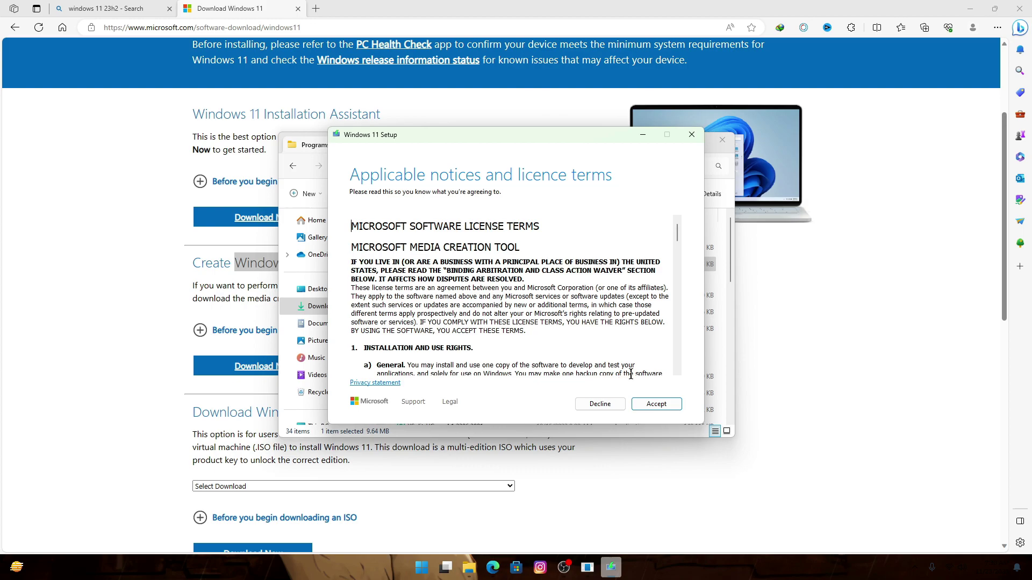
Accept the licence terms and create an ISO file with the recommended language and edition, saved as Windows in Documents.
left_click(668, 405)
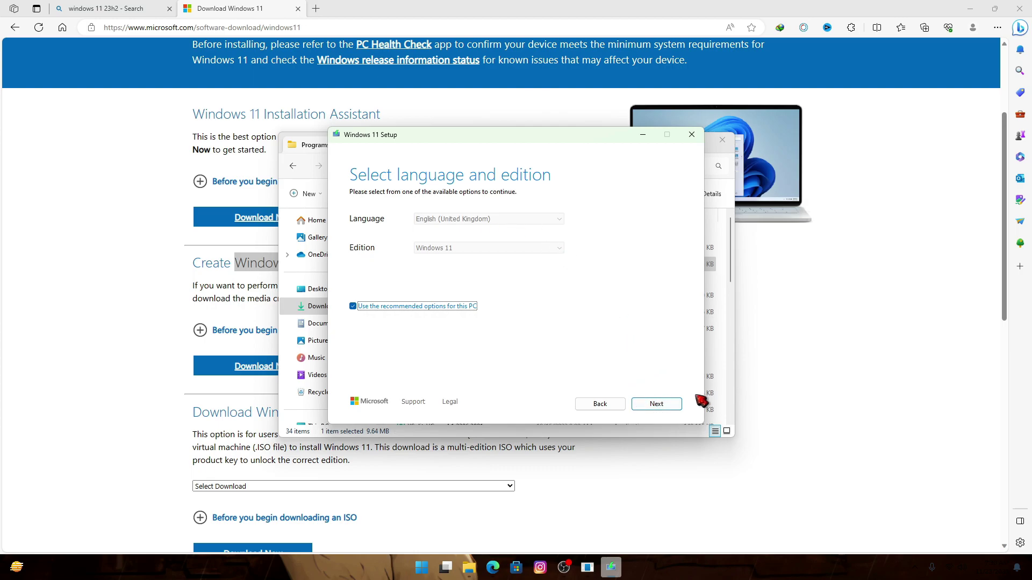
left_click(660, 404)
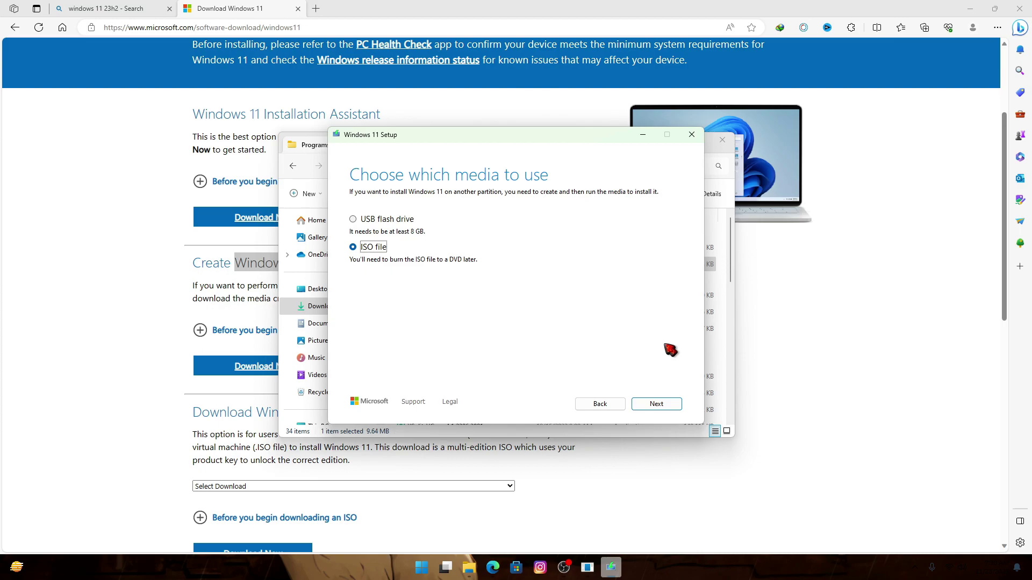
left_click(656, 406)
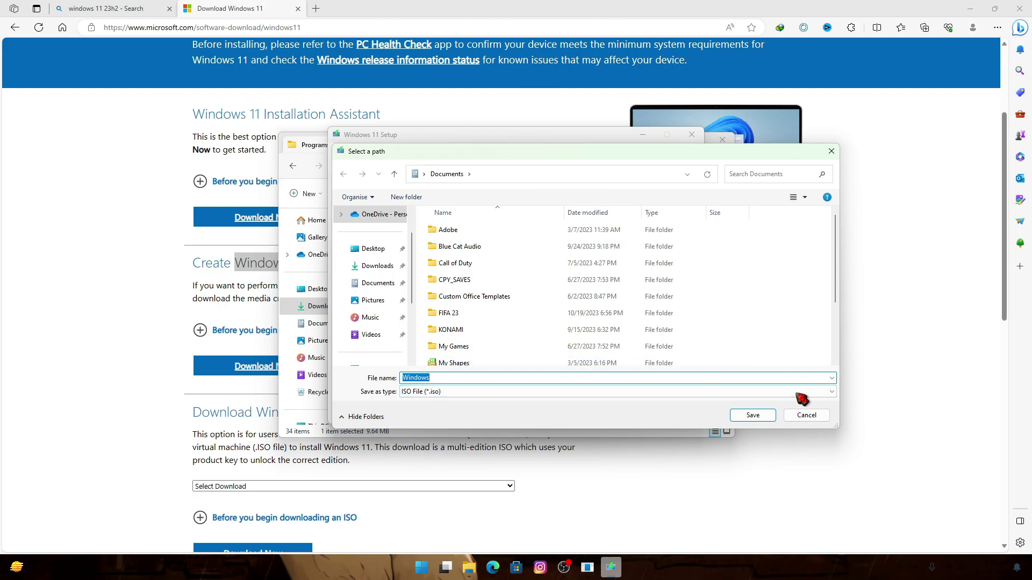
left_click(753, 415)
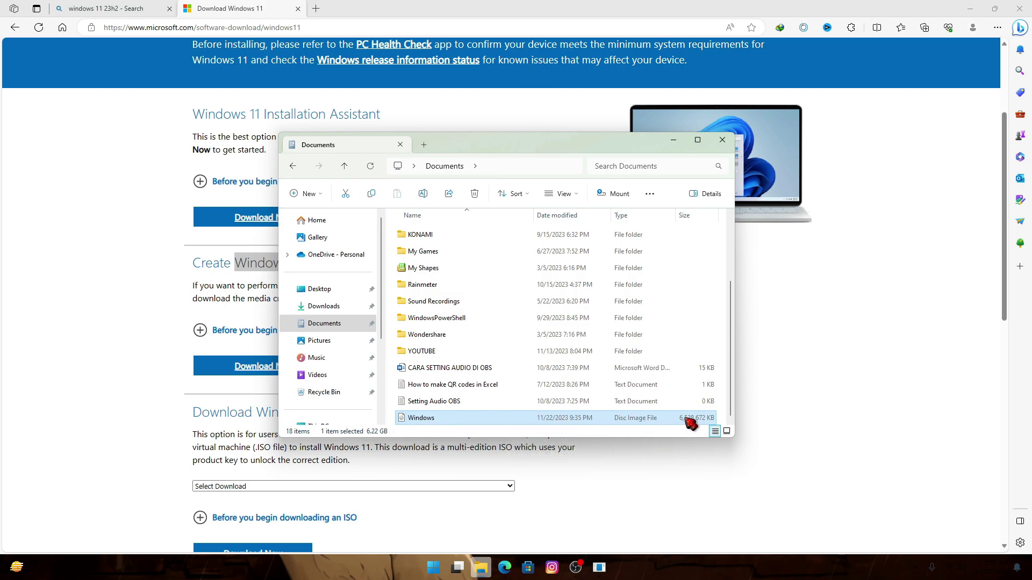
Mount the Windows disc image from Documents and run its setup application.
double_click(425, 418)
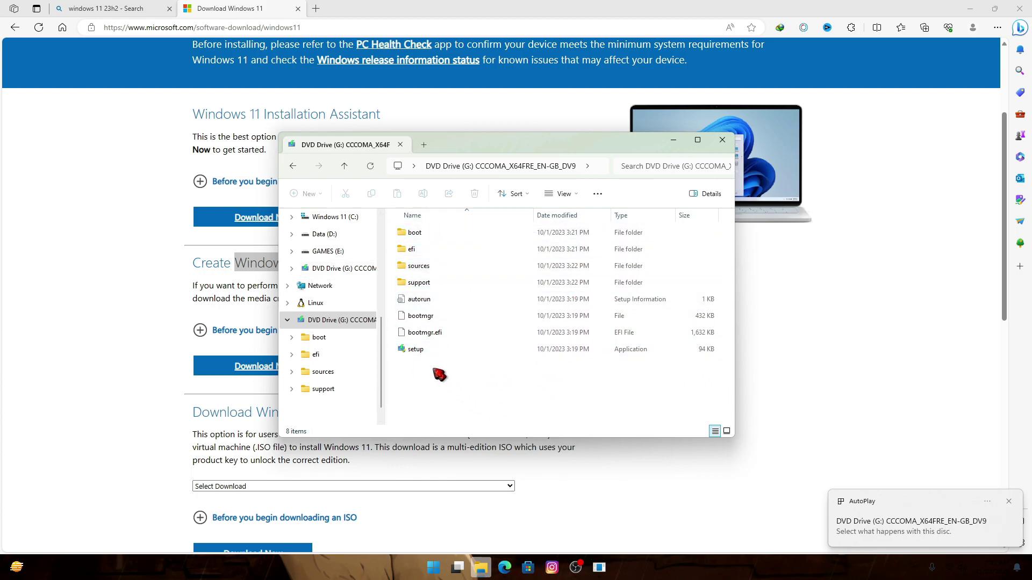
double_click(420, 350)
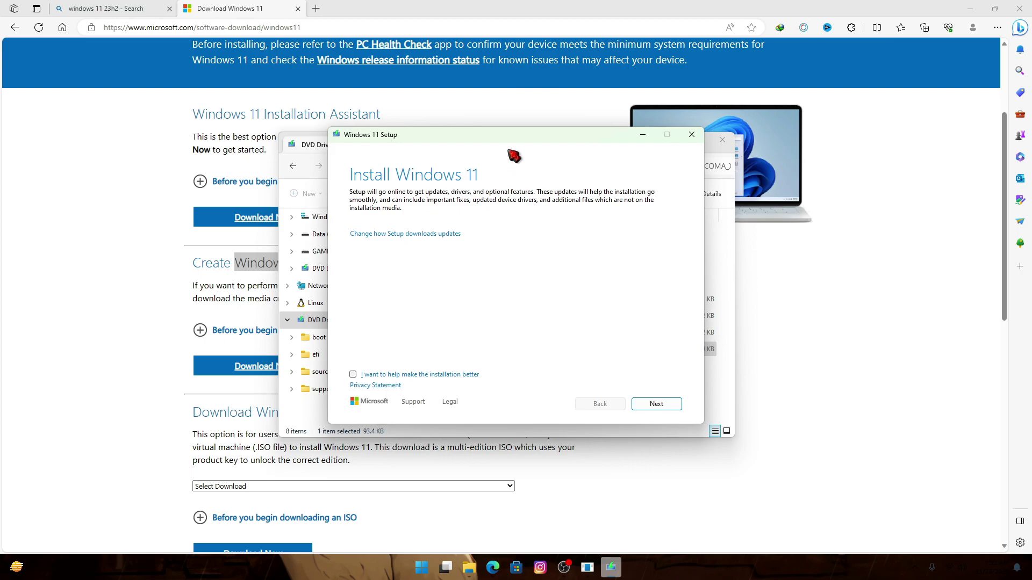
Clear the Explorer, browser and About Windows windows off the desktop, leaving only Windows 11 Setup open.
left_click_drag(653, 138, 588, 172)
left_click(672, 141)
left_click(1010, 16)
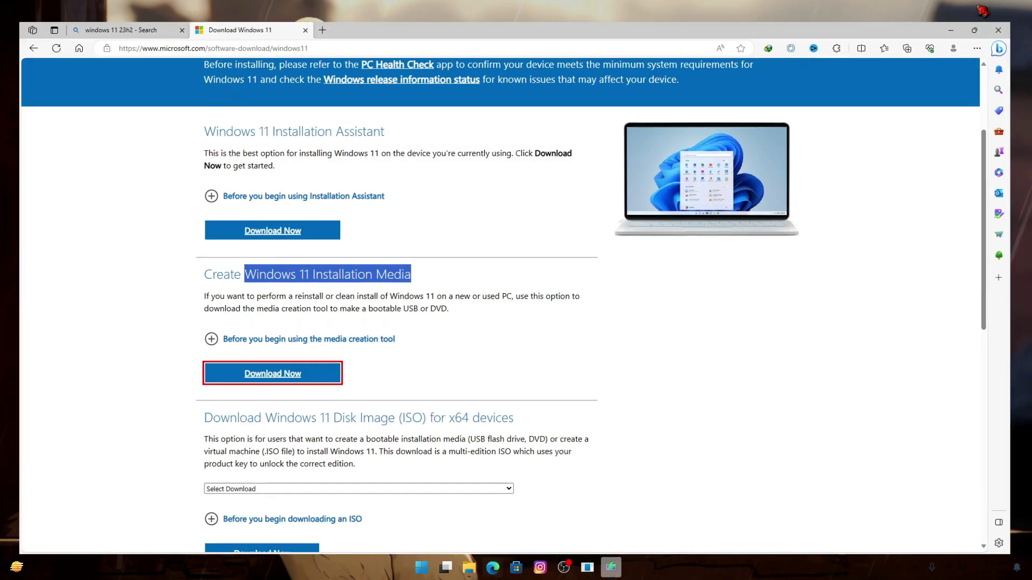
left_click_drag(536, 172, 573, 152)
left_click(640, 176)
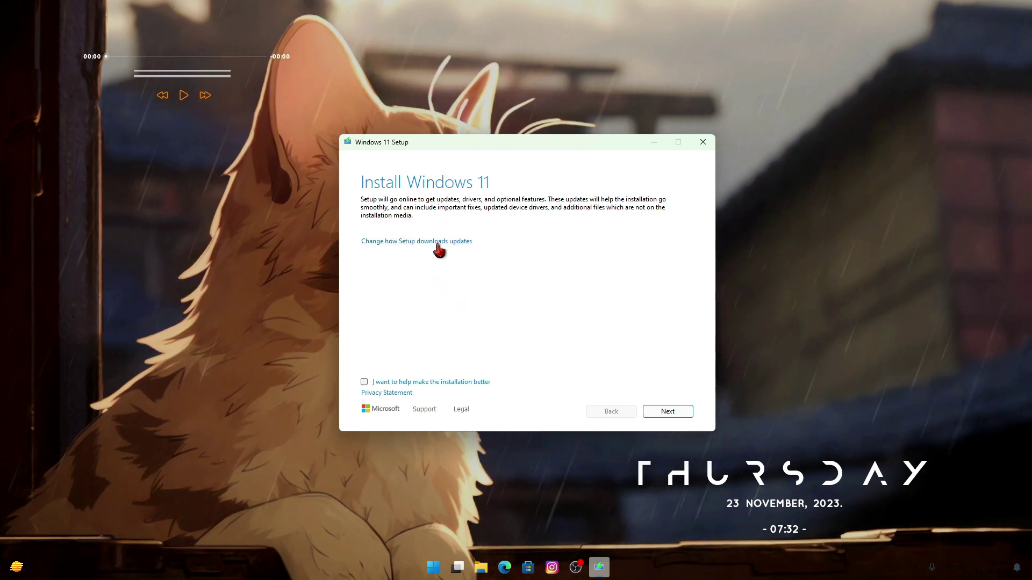
Change how Setup downloads updates to "Not right now" and continue to the licence terms.
left_click(466, 243)
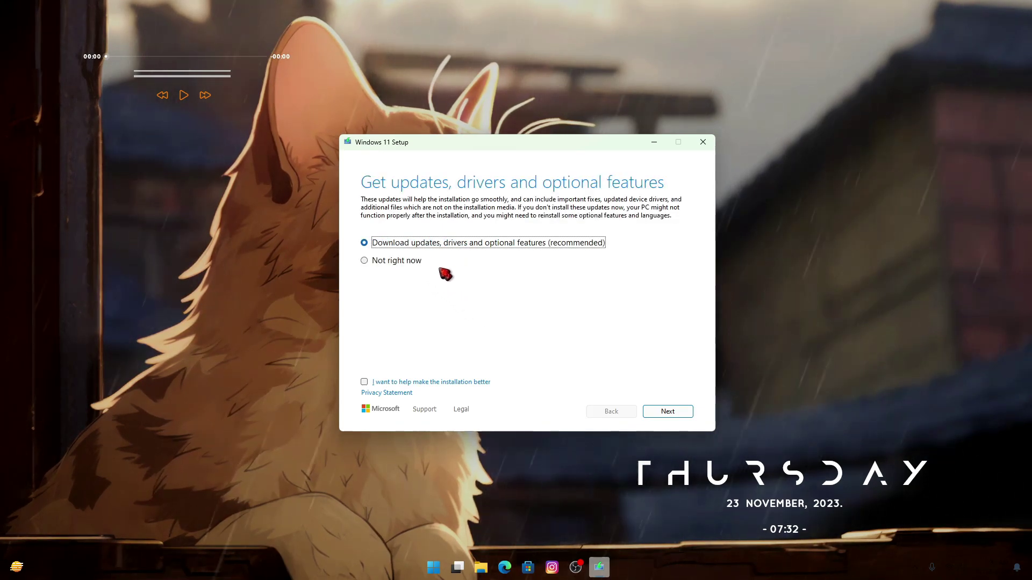
left_click(365, 261)
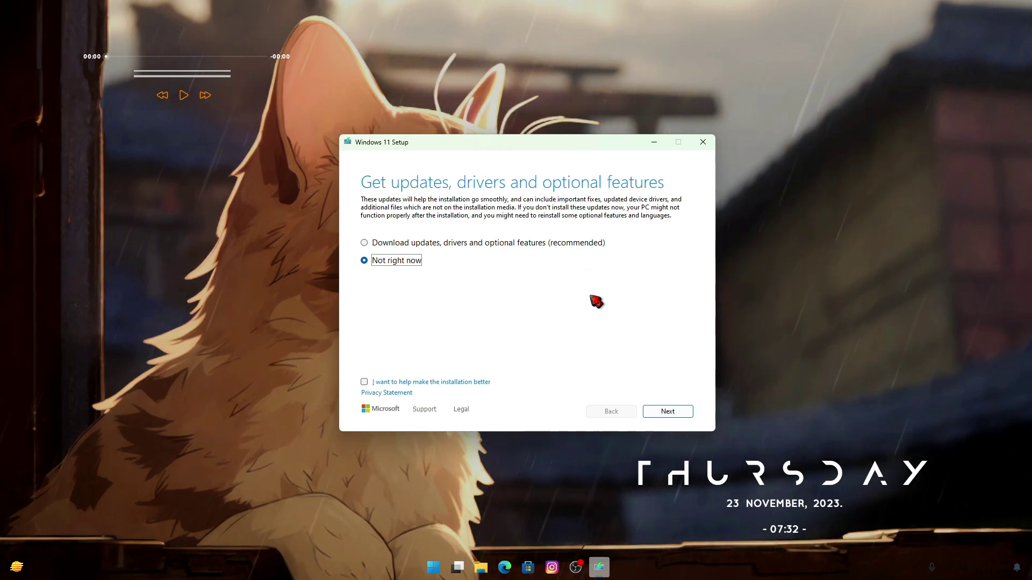
left_click(668, 412)
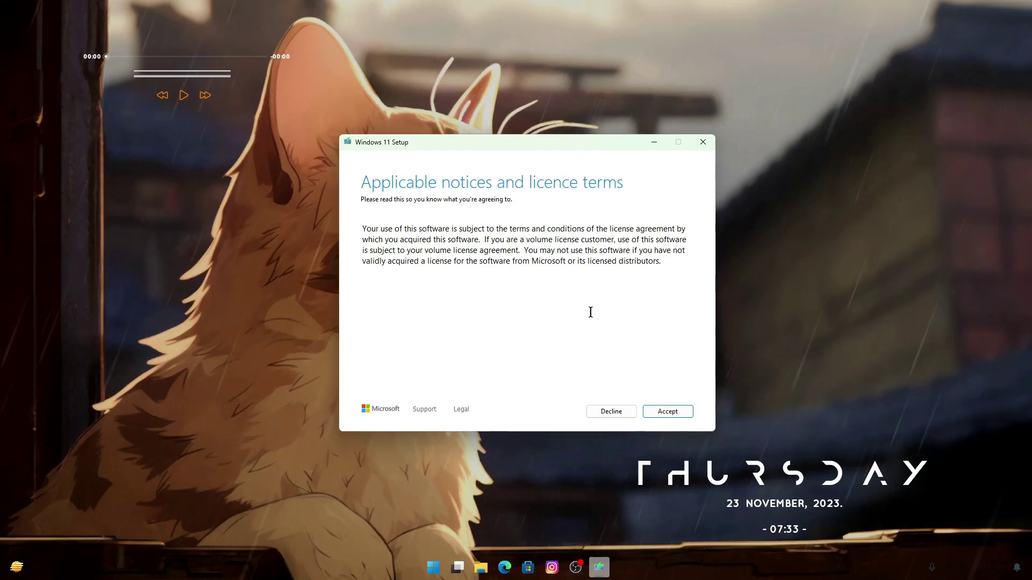
Accept the licence terms and install Windows 11 Pro, keeping personal files and apps.
left_click(676, 414)
left_click(678, 414)
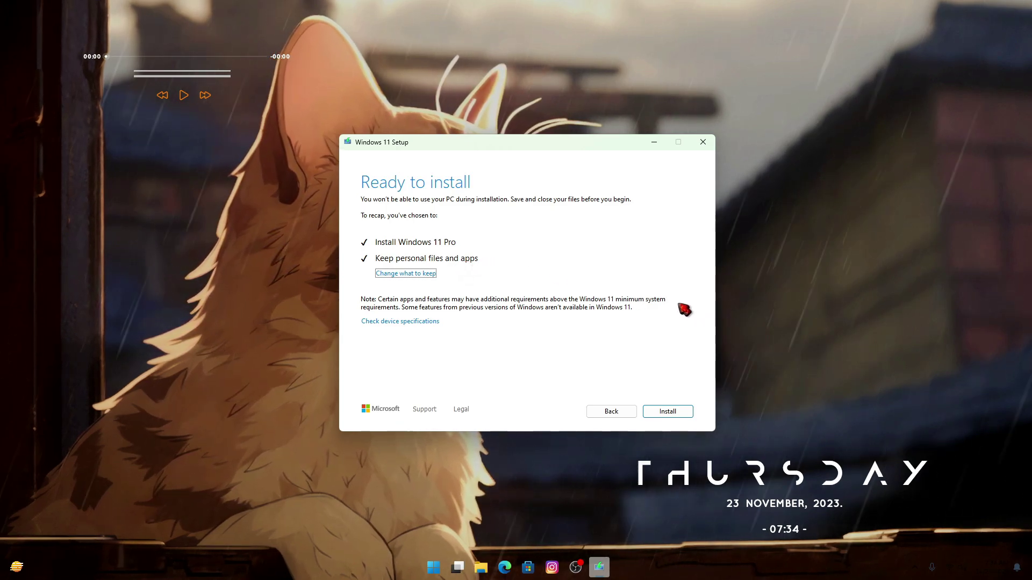
left_click(672, 411)
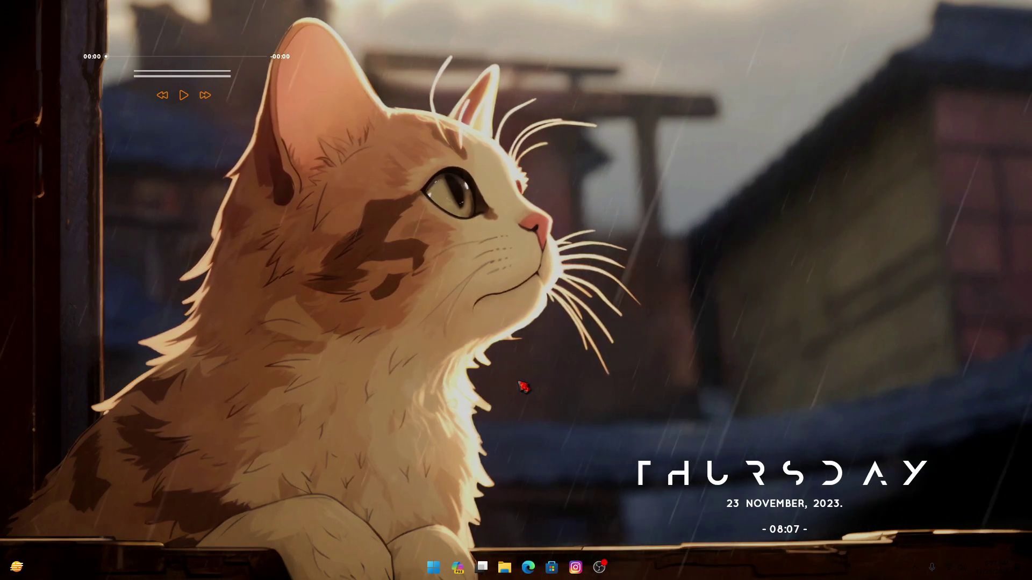
Check the Windows version after the upgrade with winver, centring the About Windows dialog on the desktop.
key("super")
type("winv")
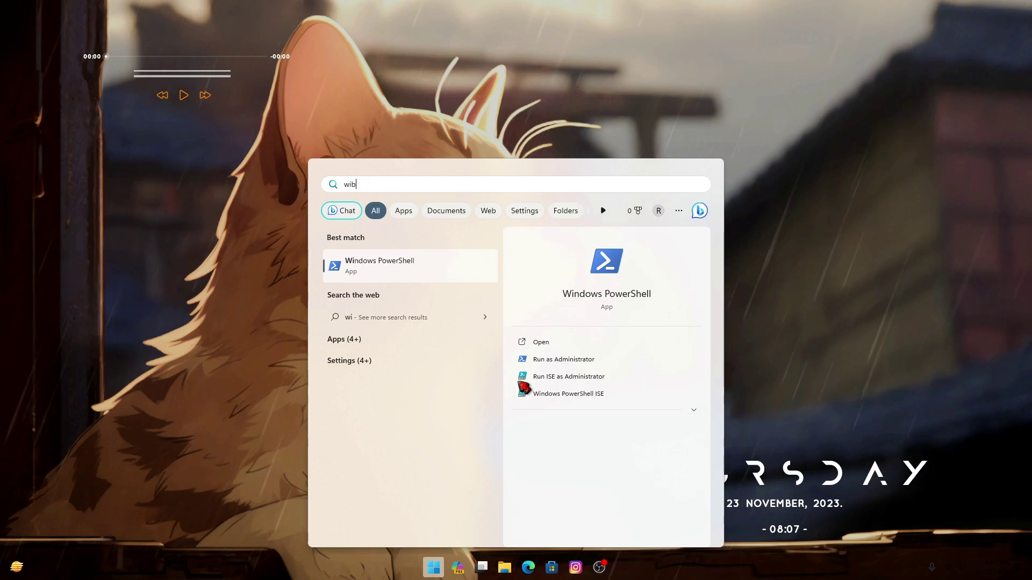
type("er")
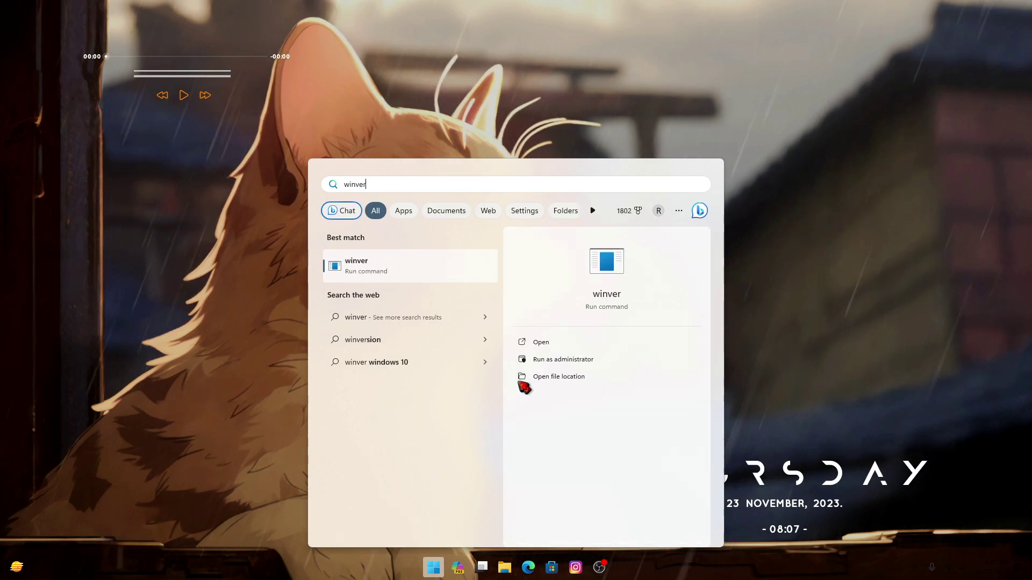
key("Return")
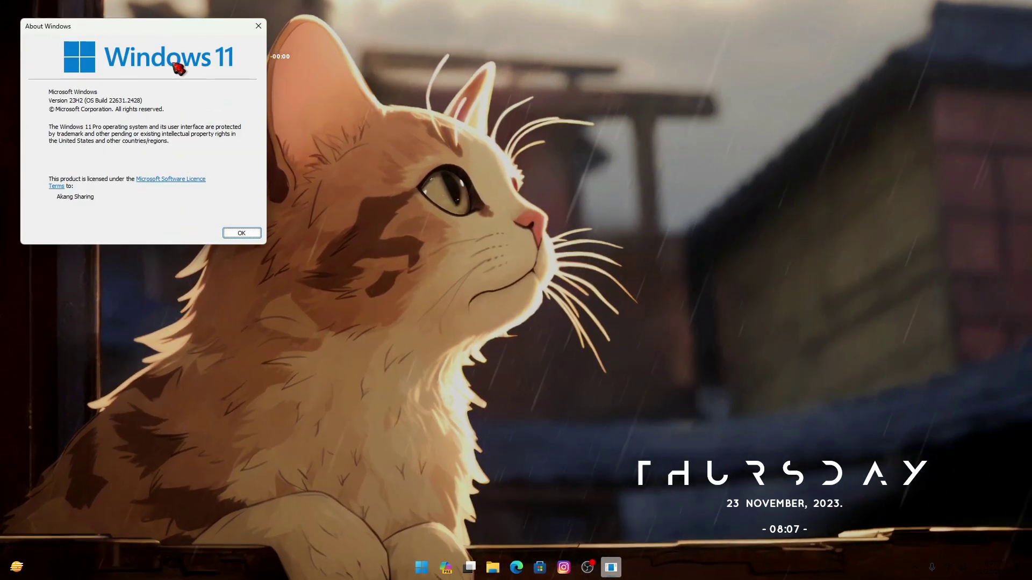
left_click_drag(164, 30, 552, 183)
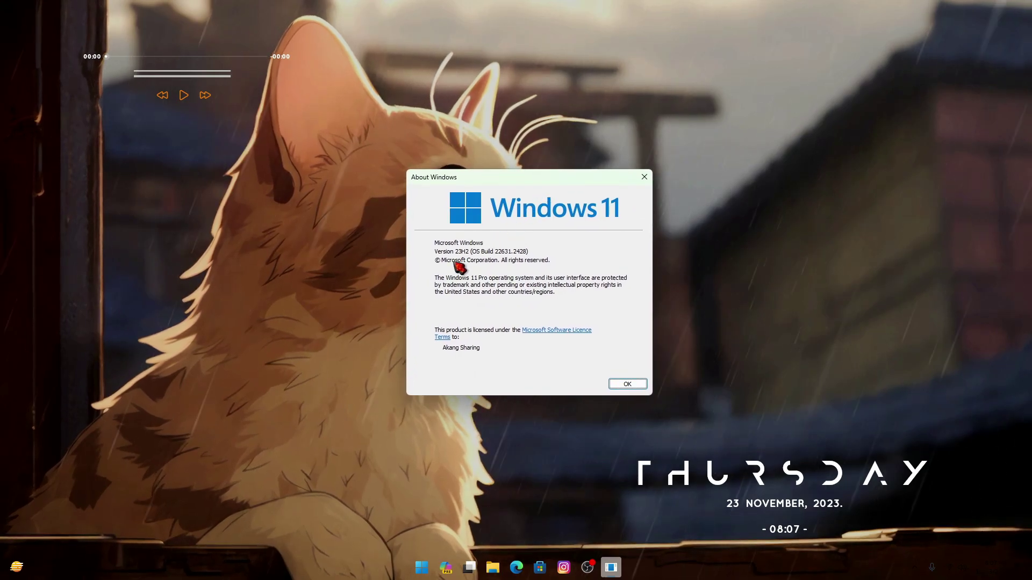